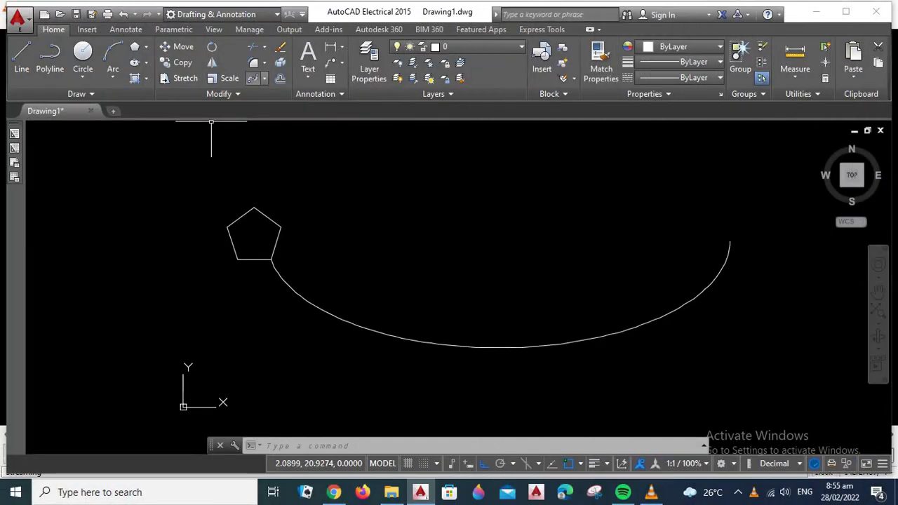
# Start the Path Array command from the Array dropdown in Home > Modify.
pyautogui.click(264, 78)
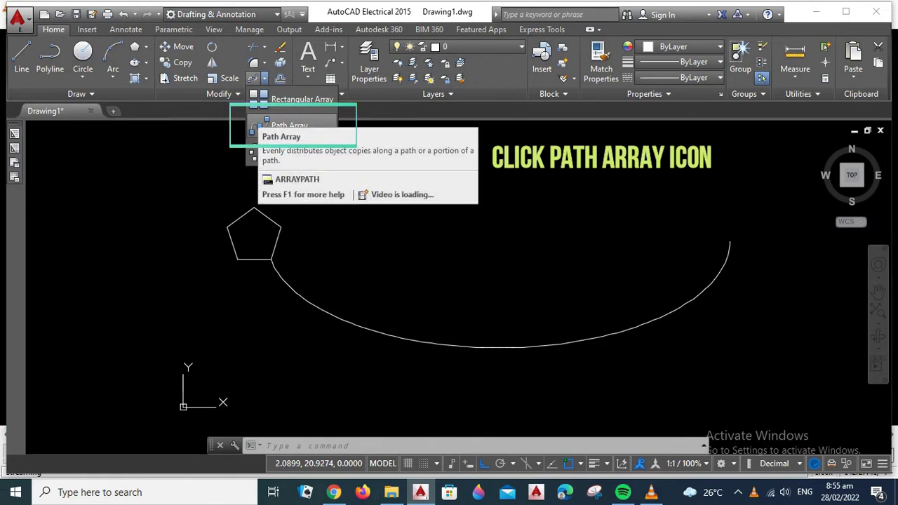
pyautogui.click(249, 129)
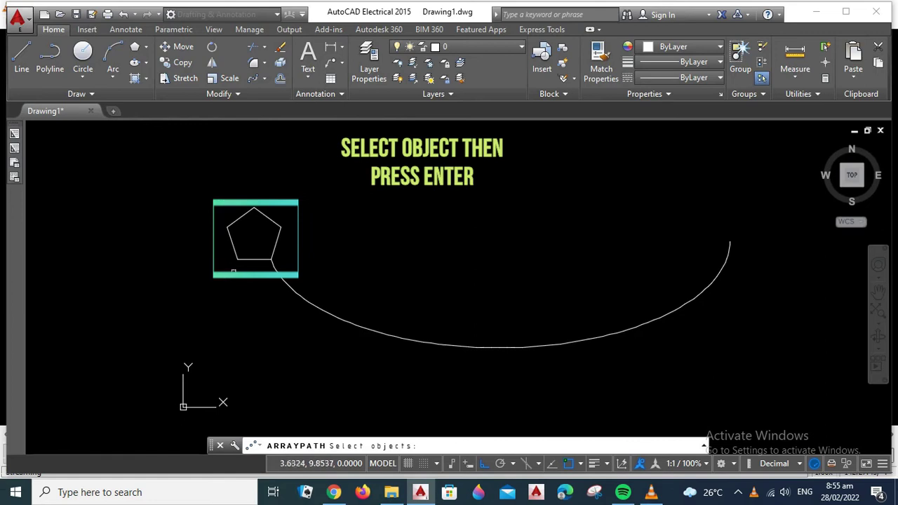
# Array the pentagon along the curved arc, producing seven copies spaced 5.9777 apart.
pyautogui.click(250, 258)
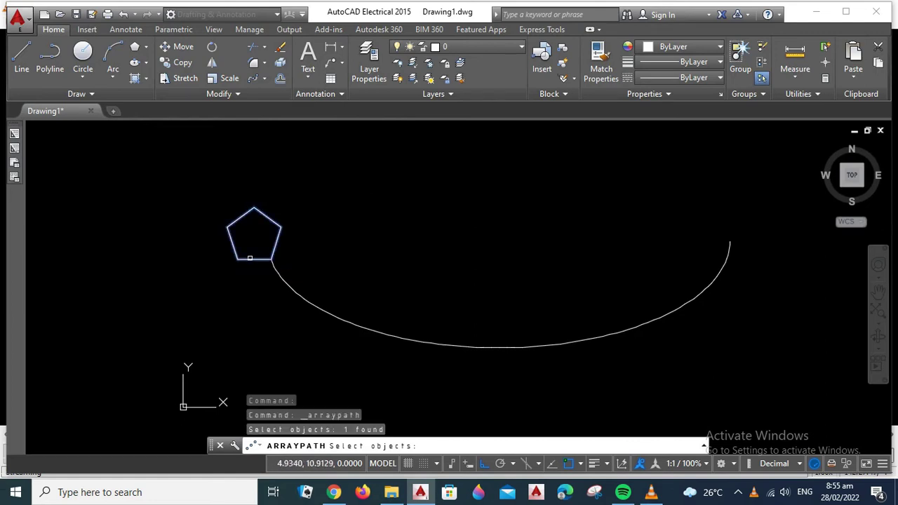
pyautogui.press('Return')
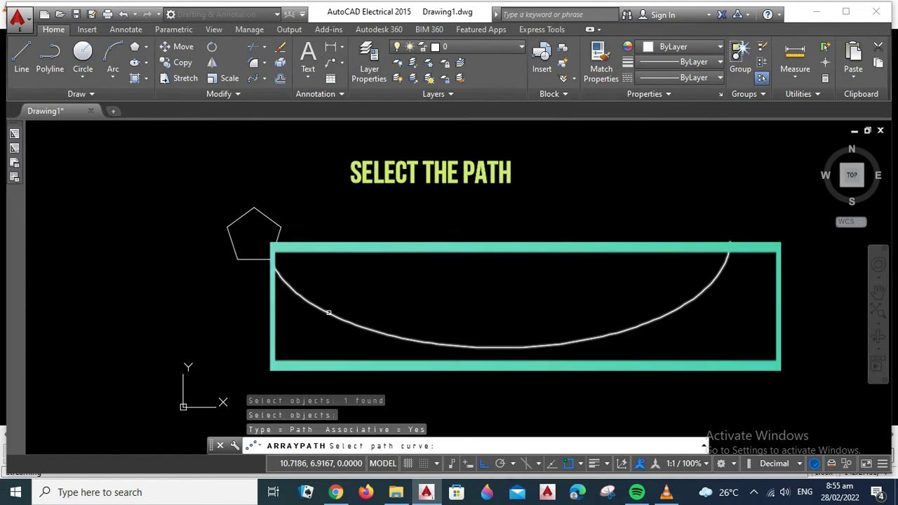
pyautogui.click(328, 313)
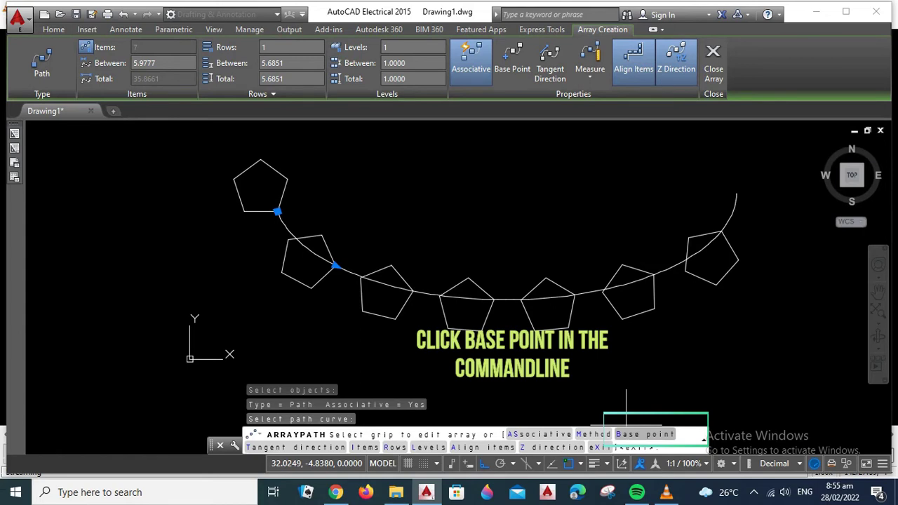
# Choose to redefine the array's base point using a key point option.
pyautogui.click(644, 434)
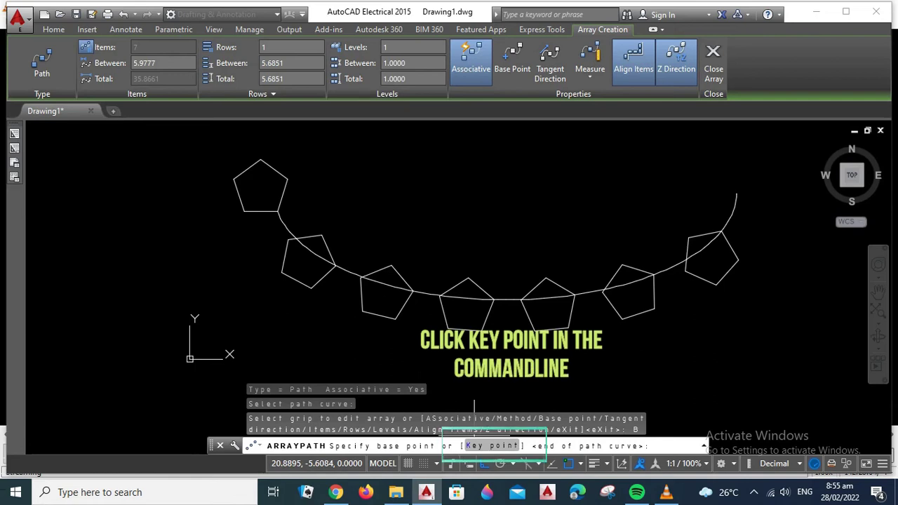
pyautogui.click(491, 446)
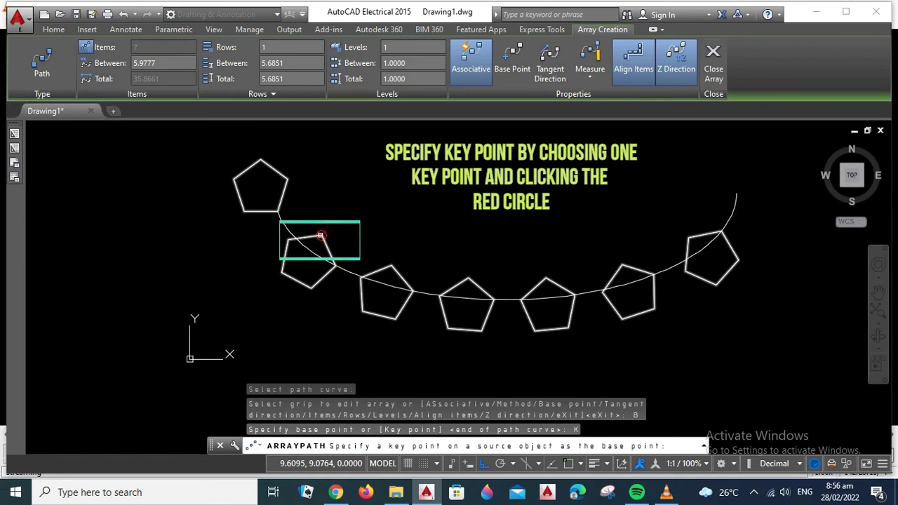
# Set a corner vertex of the source pentagon as the array's key base point.
pyautogui.click(320, 235)
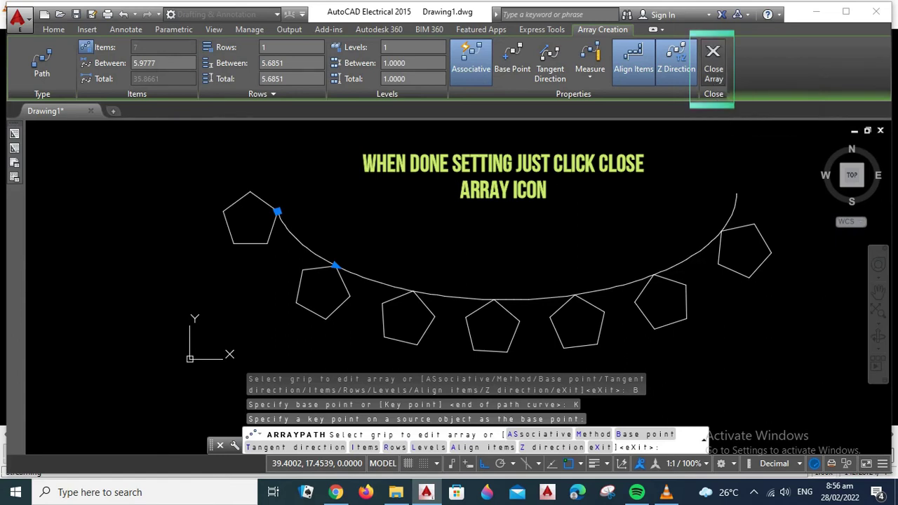
# Close the Array Creation tab, finalizing the seven pentagons along the arc.
pyautogui.click(713, 59)
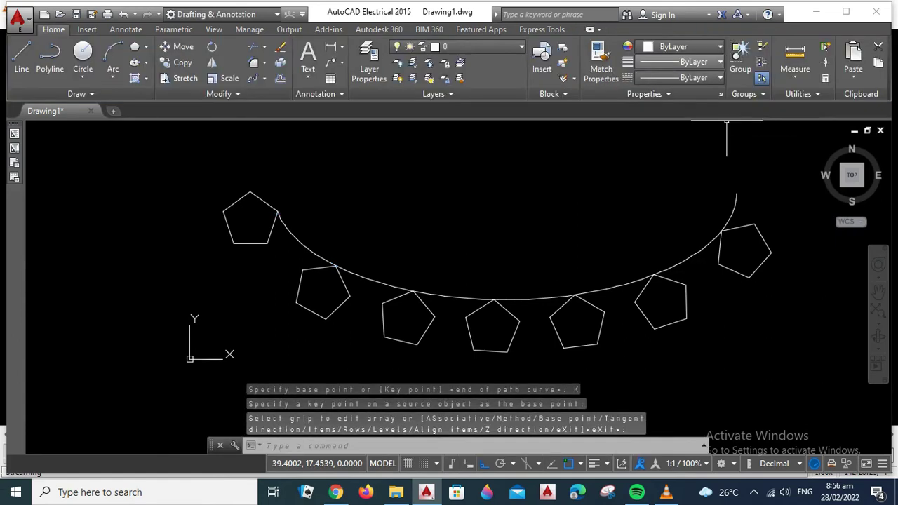